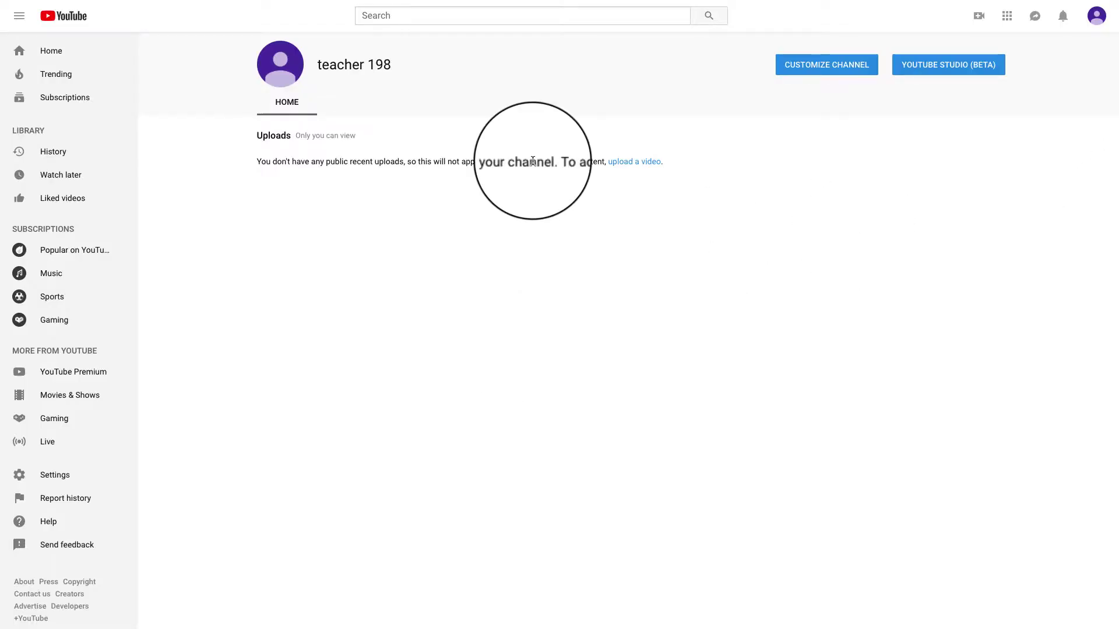
Step: Open the channel's customization view and start uploading new channel art
click(802, 70)
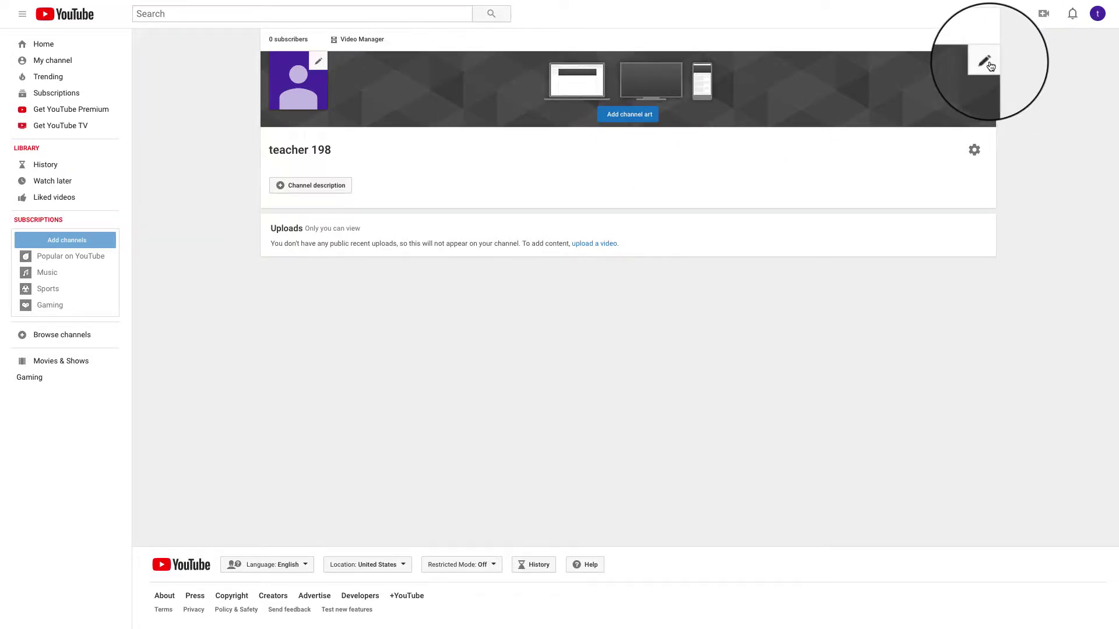
click(955, 69)
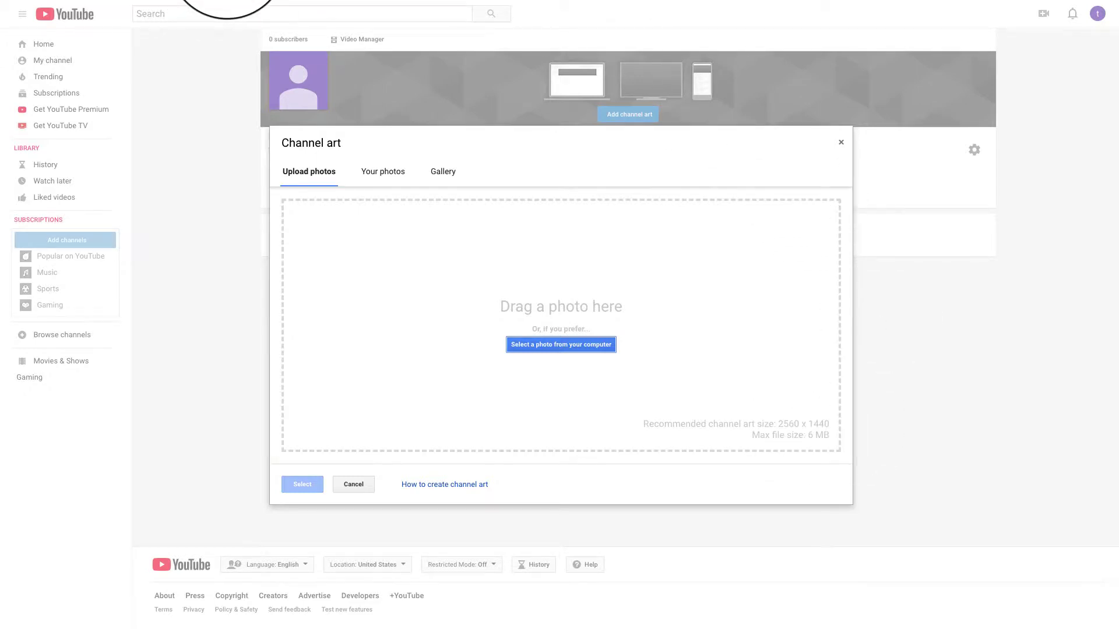
Step: Open canva.com in a new browser tab
key(ctrl+t)
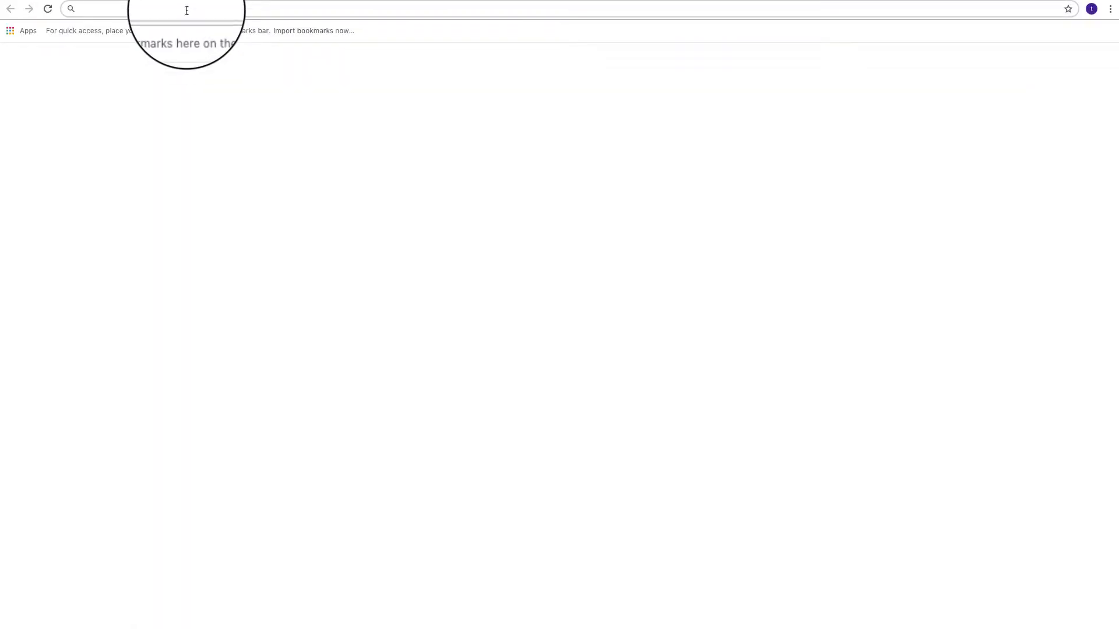
text(canva.com)
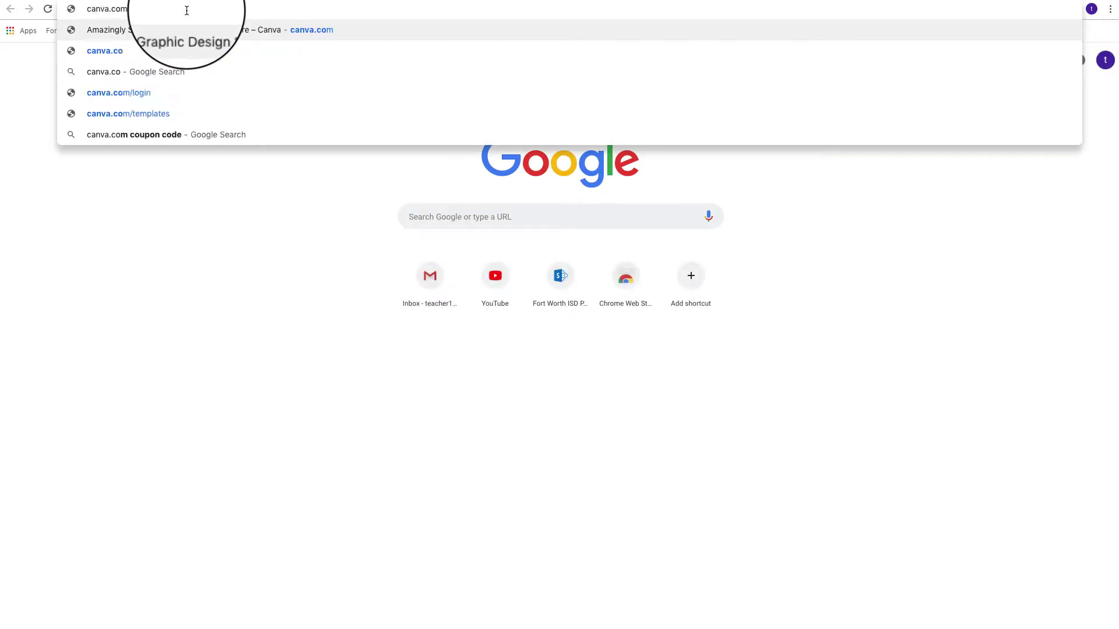
key(Return)
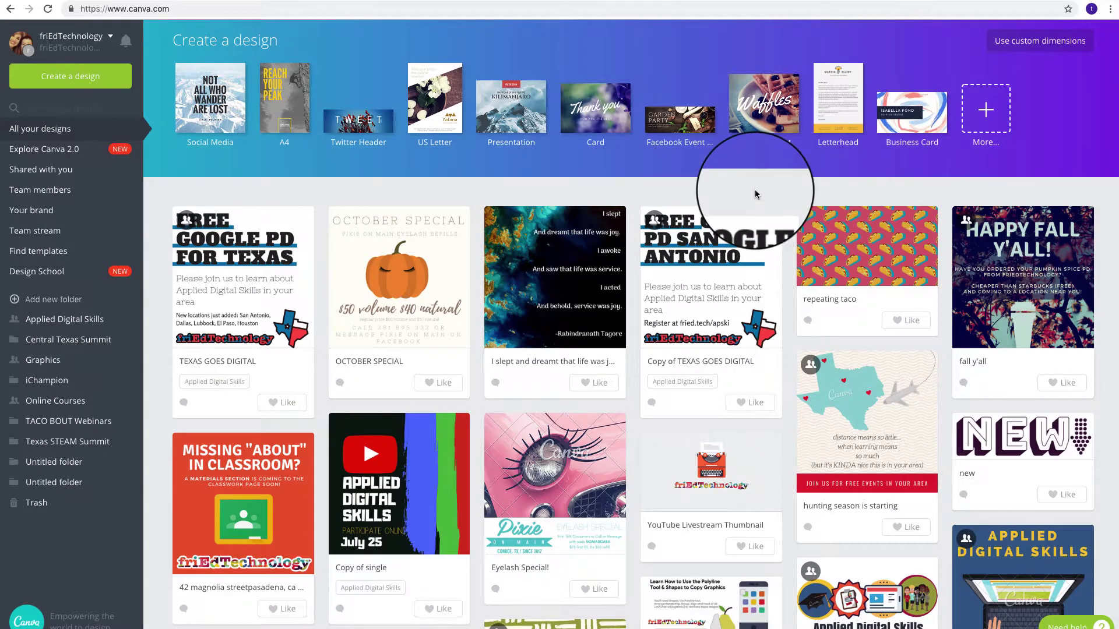
Step: Create a blank Canva design with custom dimensions of 2560 × 1440 px
click(1043, 41)
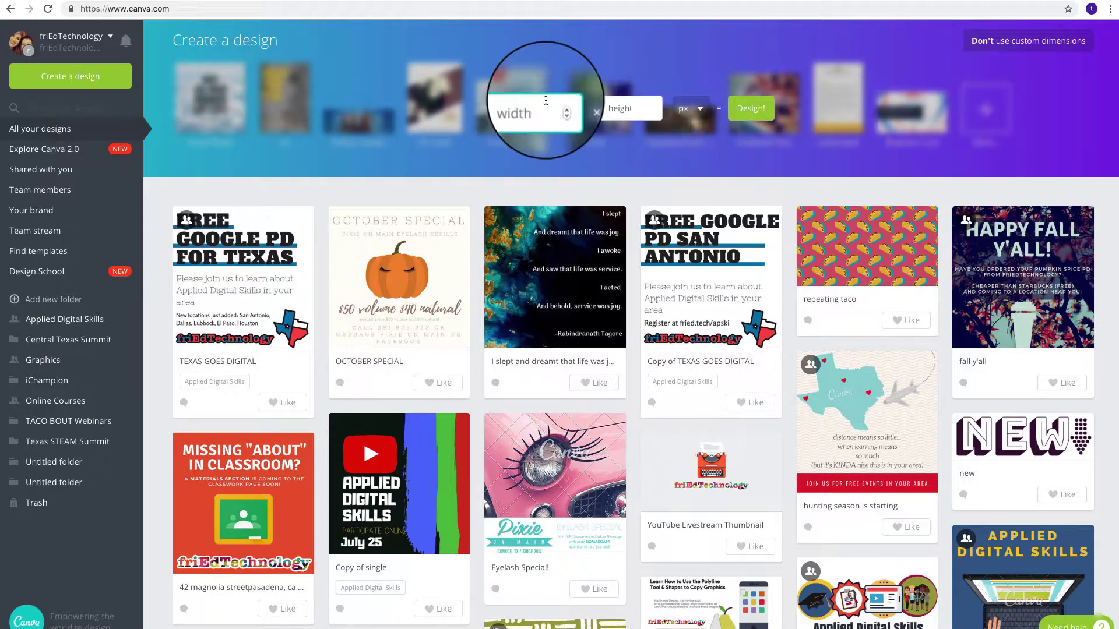
click(524, 108)
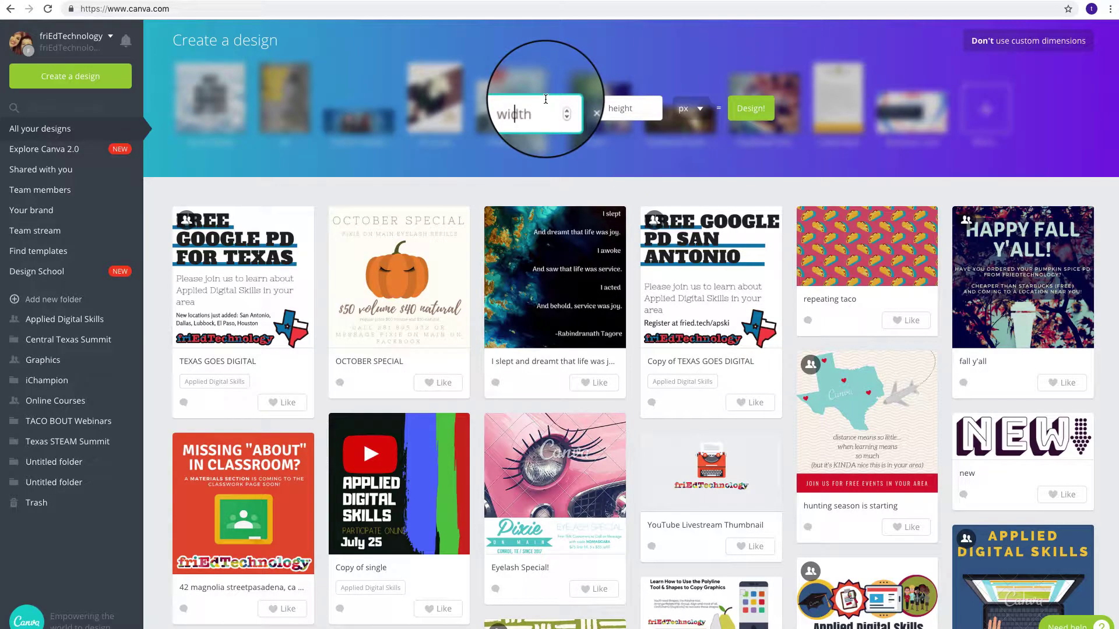
text(2560)
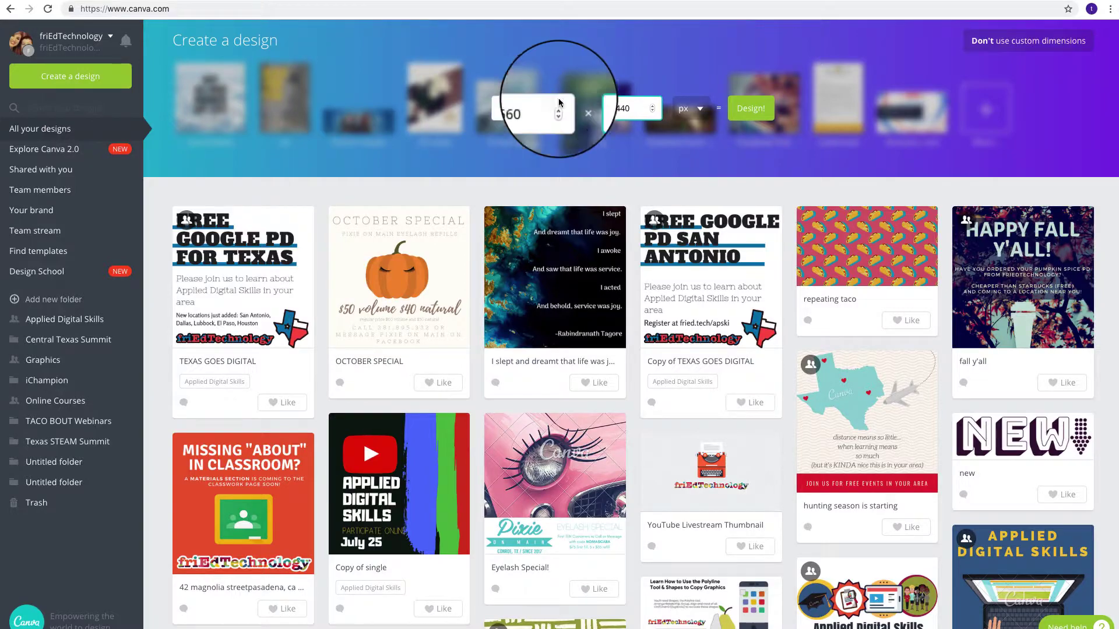
click(761, 107)
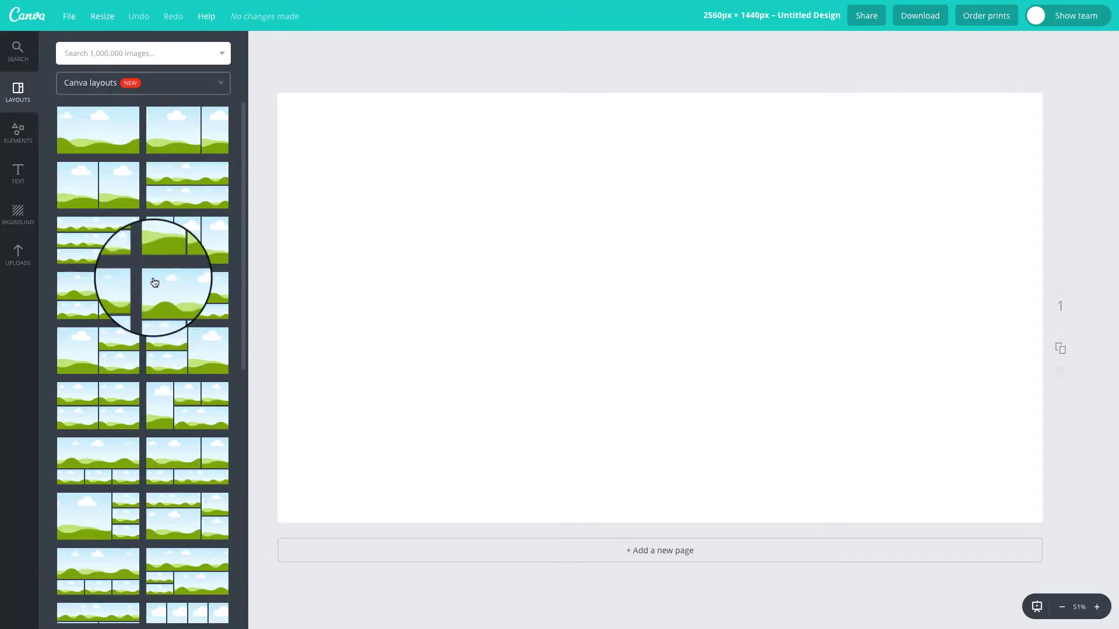
Step: Apply the free cream background with horizontal notebook lines to the blank page
scroll(156, 281, down, 15)
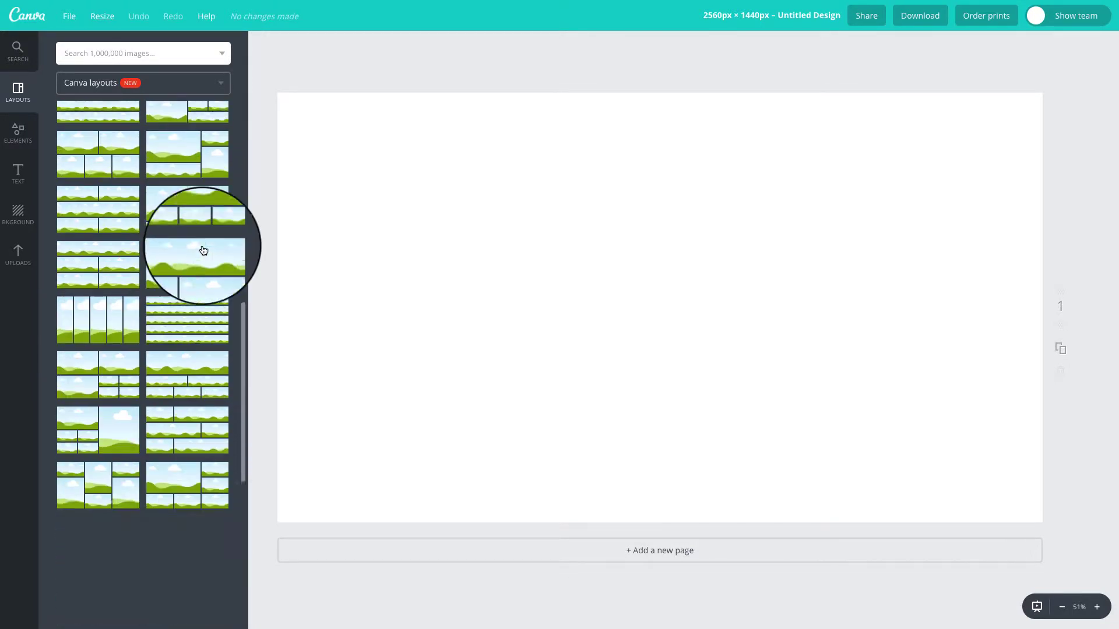
click(18, 218)
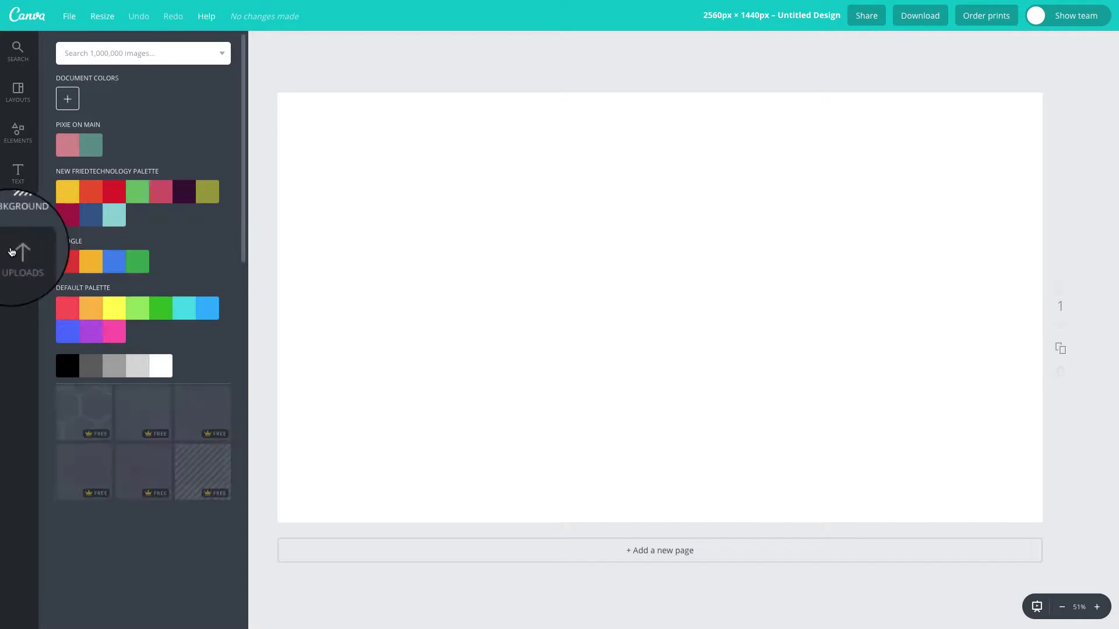
scroll(172, 322, down, 5)
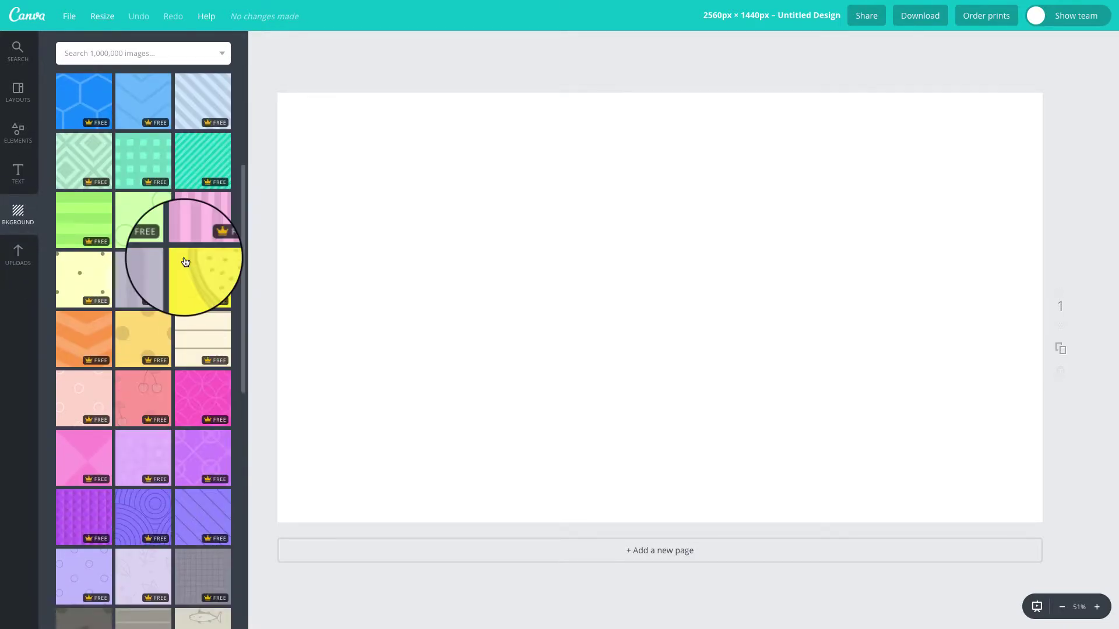
drag(193, 334, 533, 337)
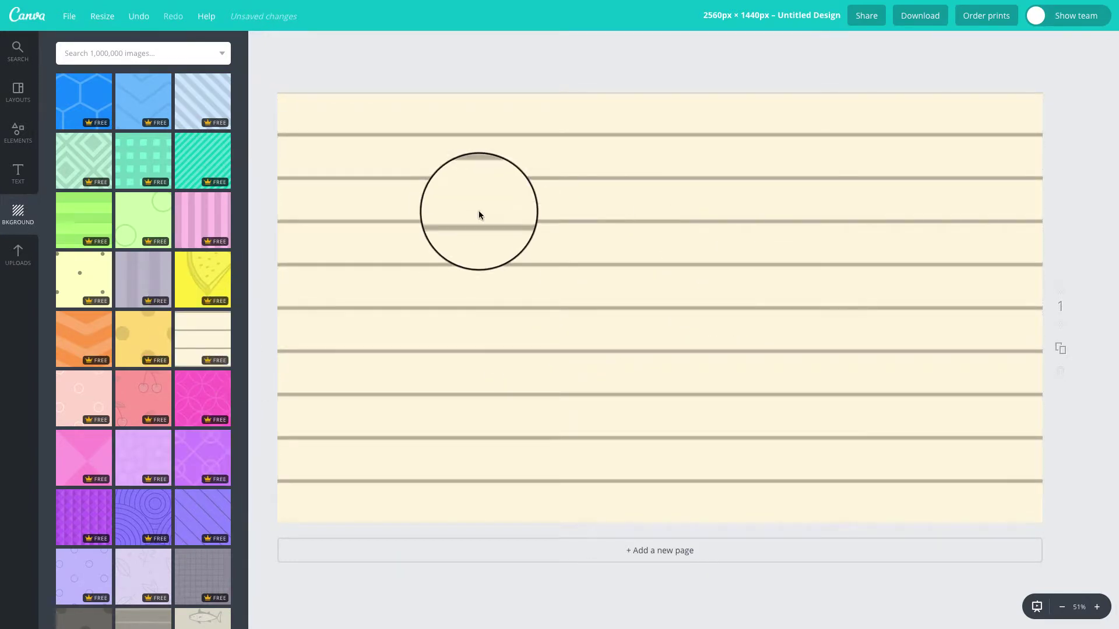
Step: Recolor the lined background to pale green with color code f1fff2
click(479, 211)
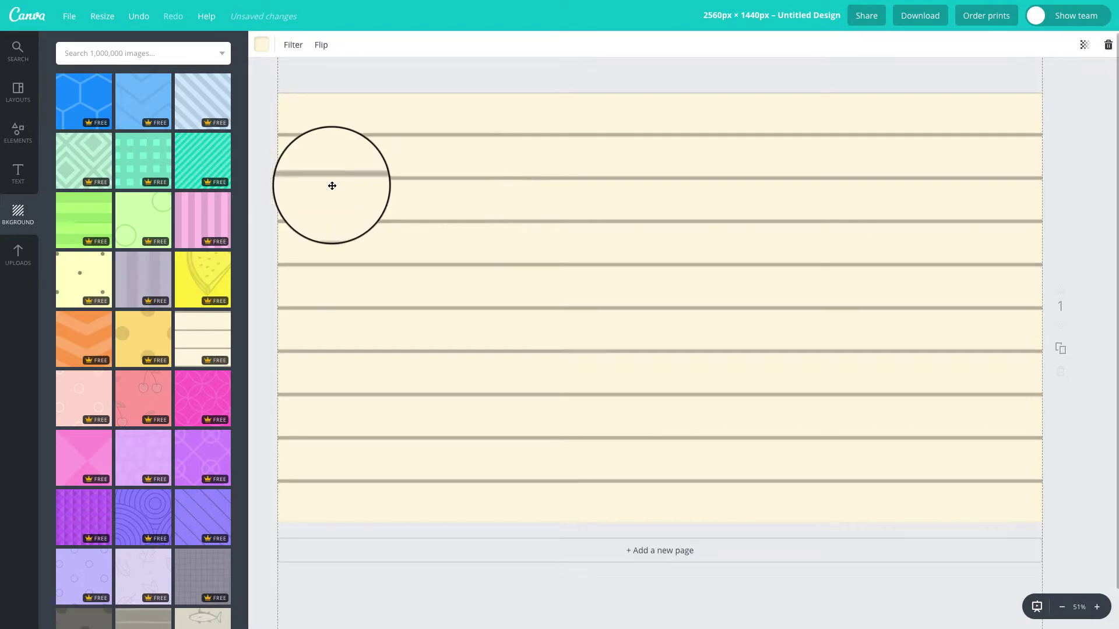
click(263, 46)
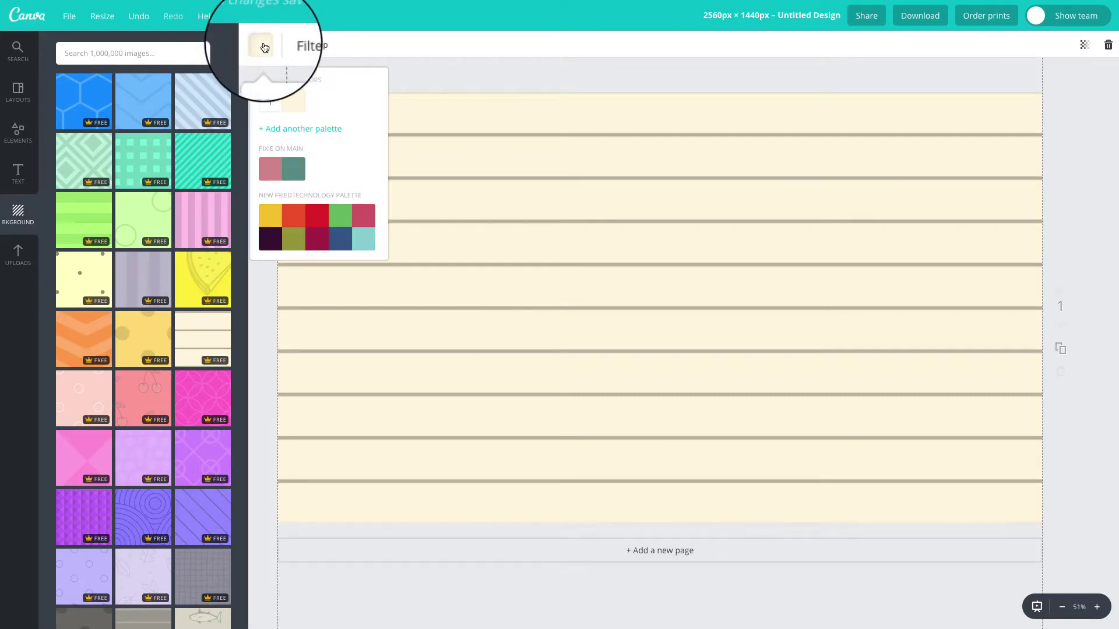
click(271, 102)
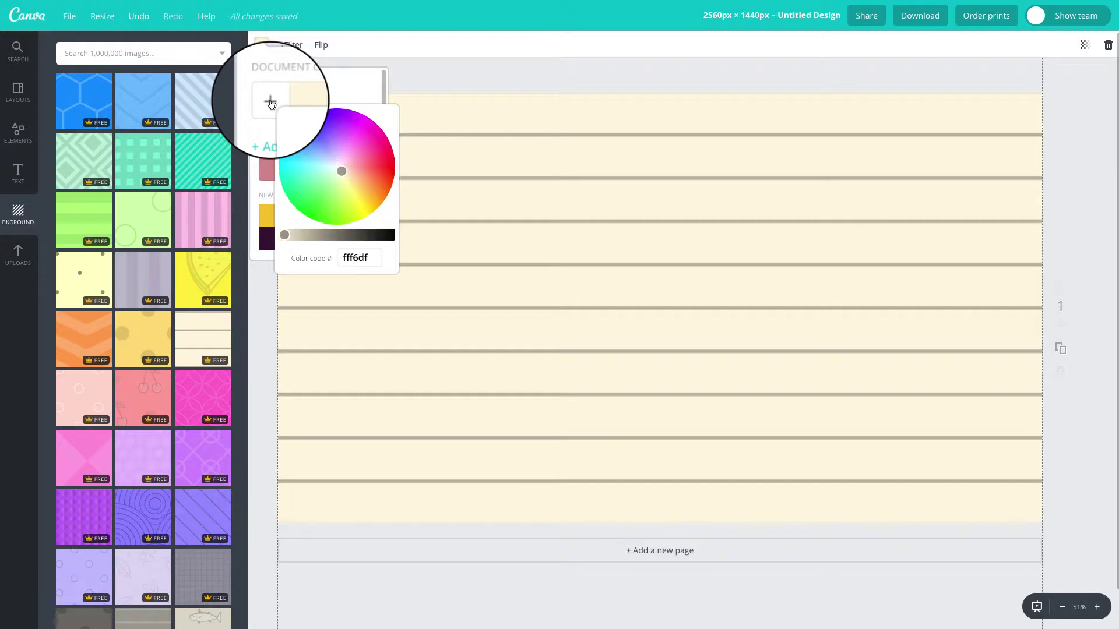
click(332, 169)
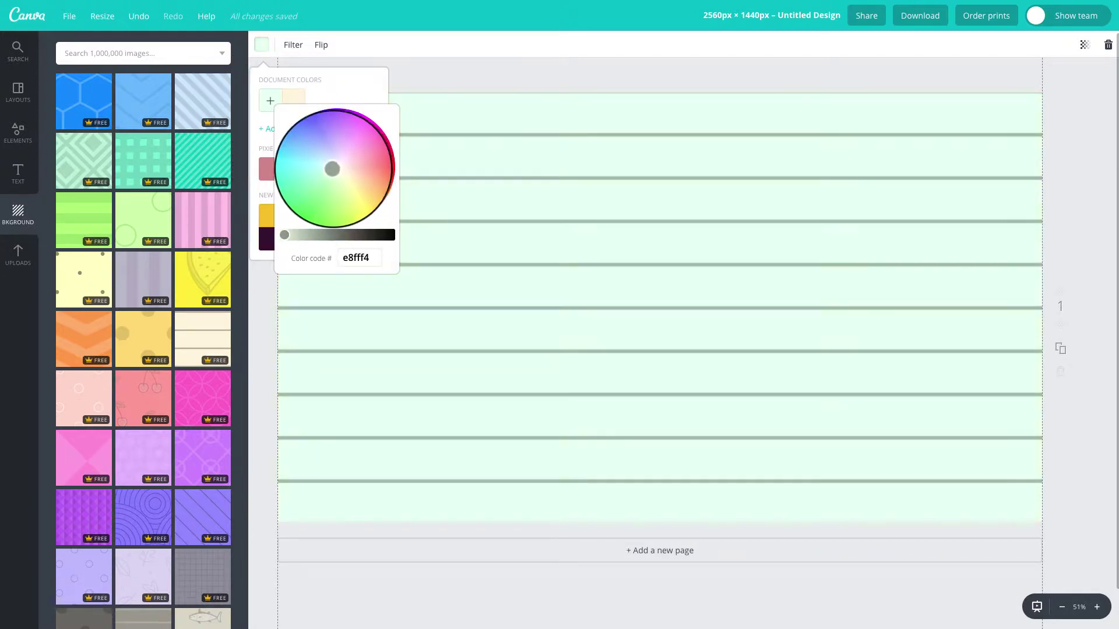
drag(332, 169, 335, 168)
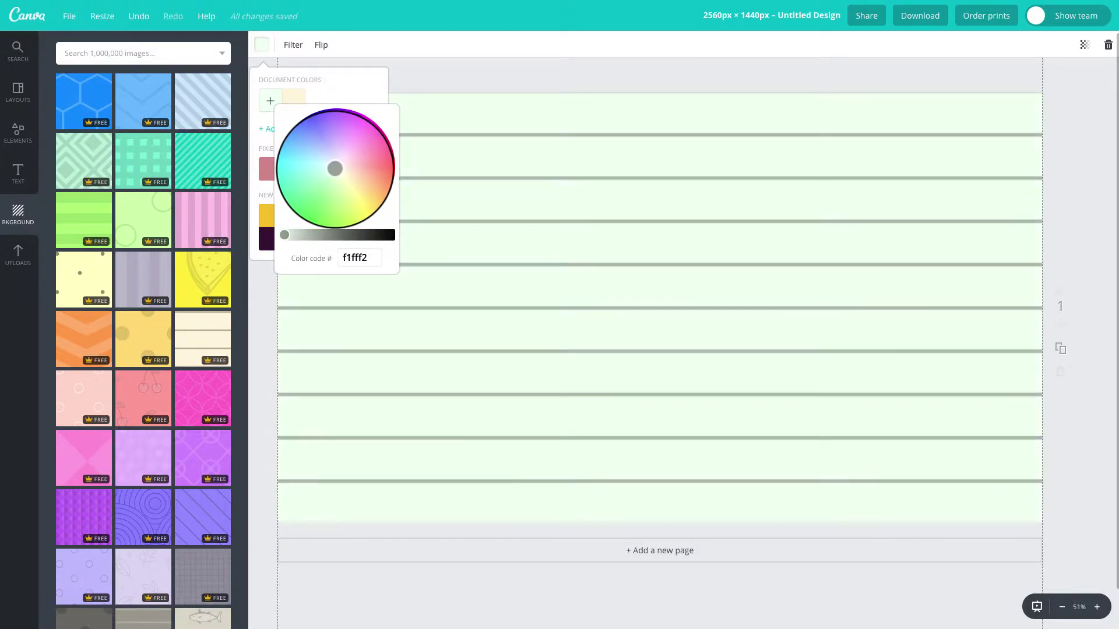
click(442, 80)
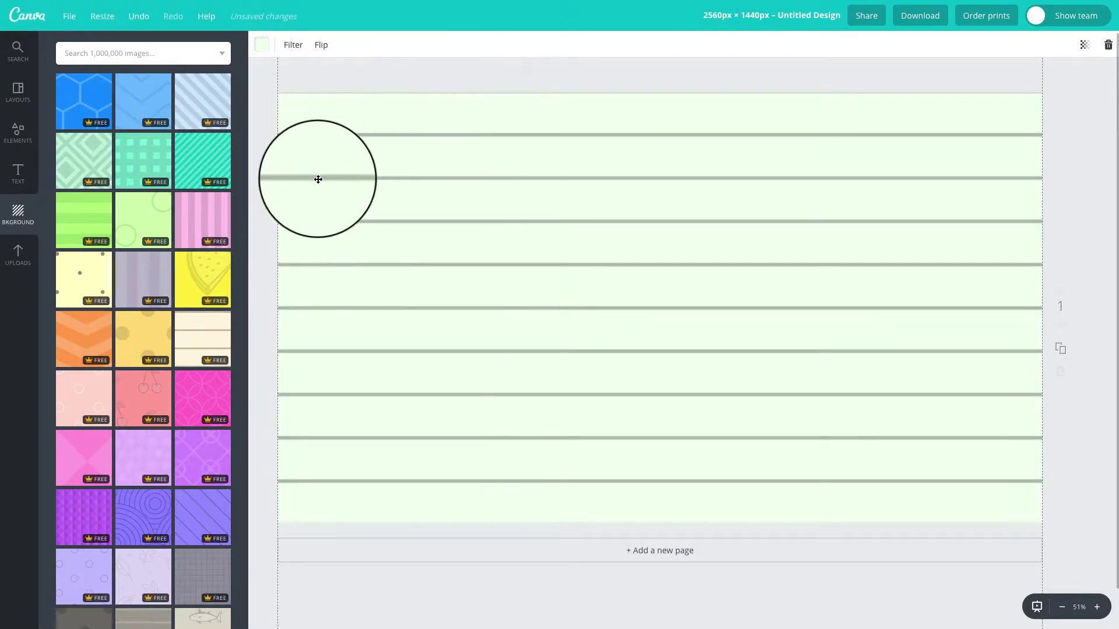
Step: Add centered banner text to the page reading "FRIEDTECH" with "teacher 198" beneath it
click(18, 175)
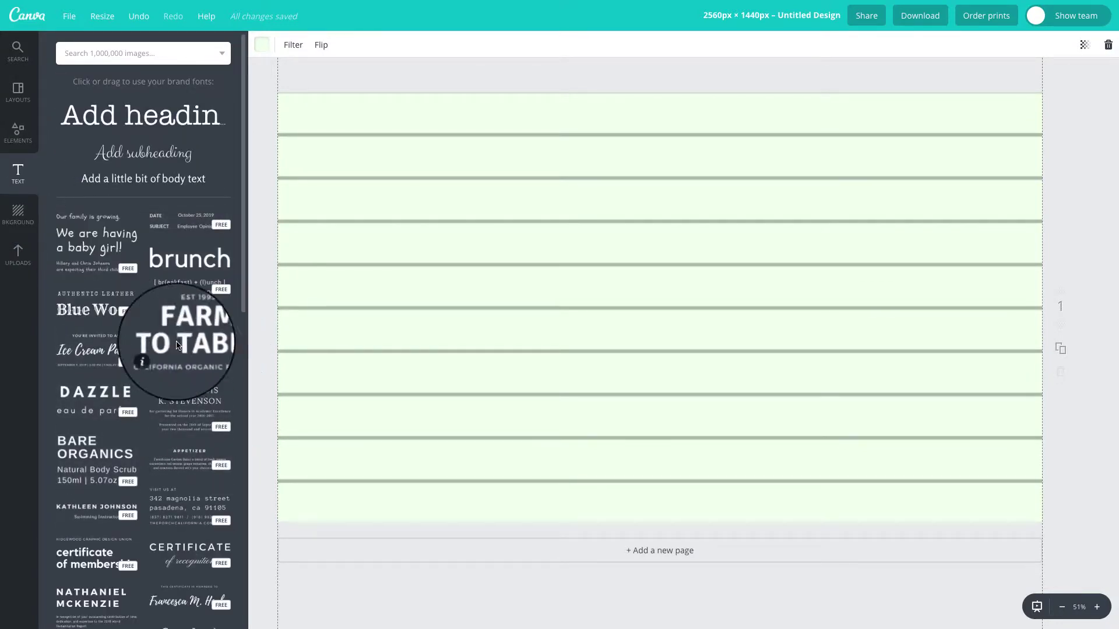
scroll(150, 403, down, 5)
scroll(151, 399, up, 5)
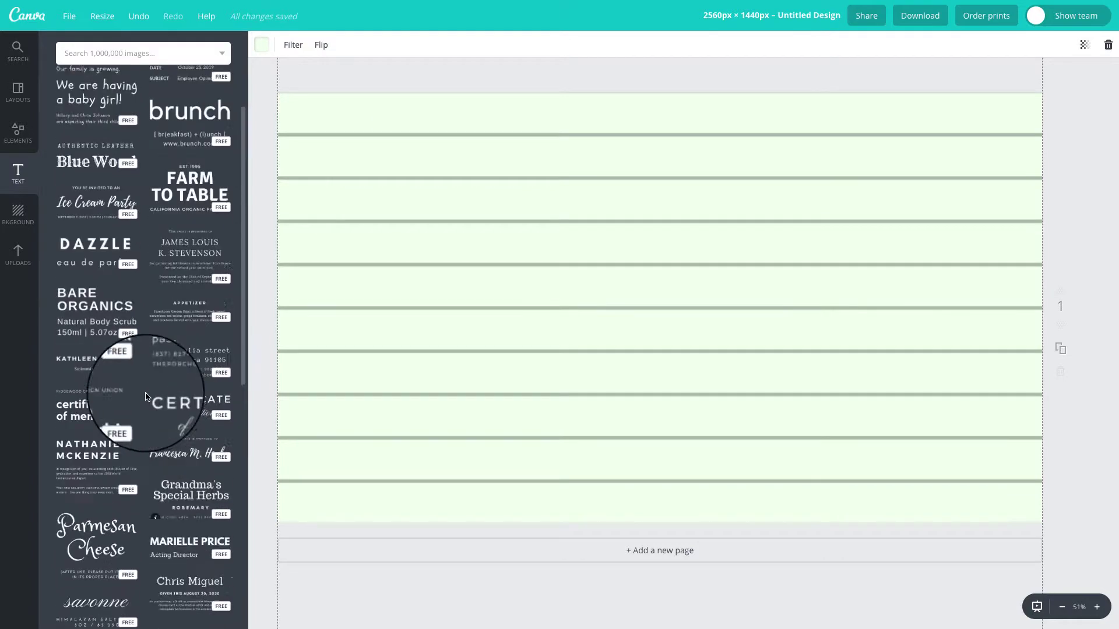
scroll(151, 396, down, 1)
drag(146, 109, 613, 293)
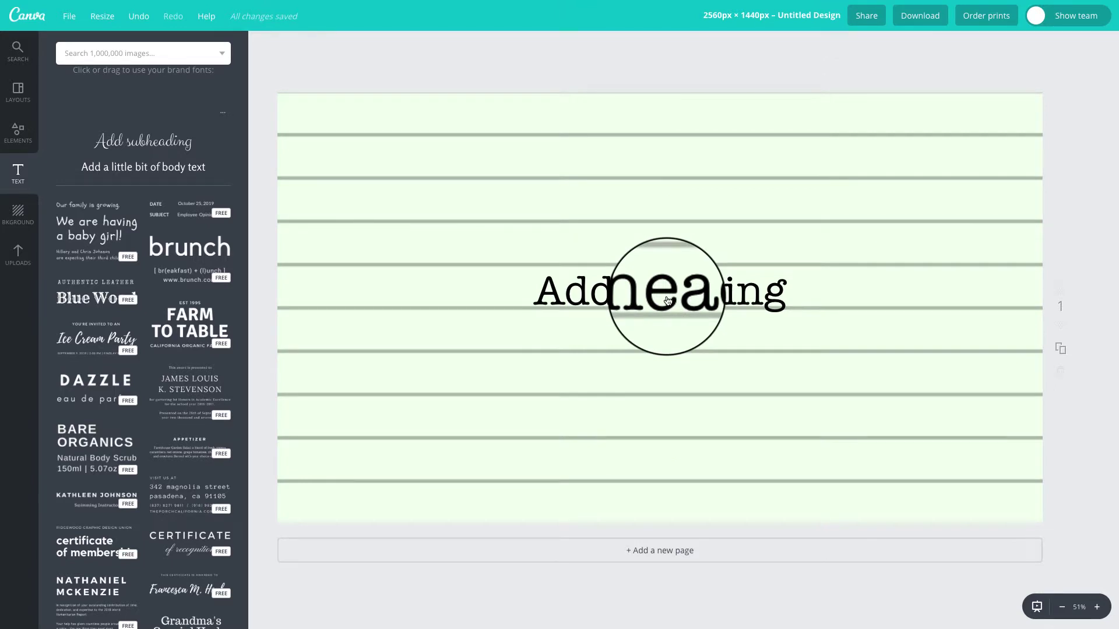
double_click(624, 294)
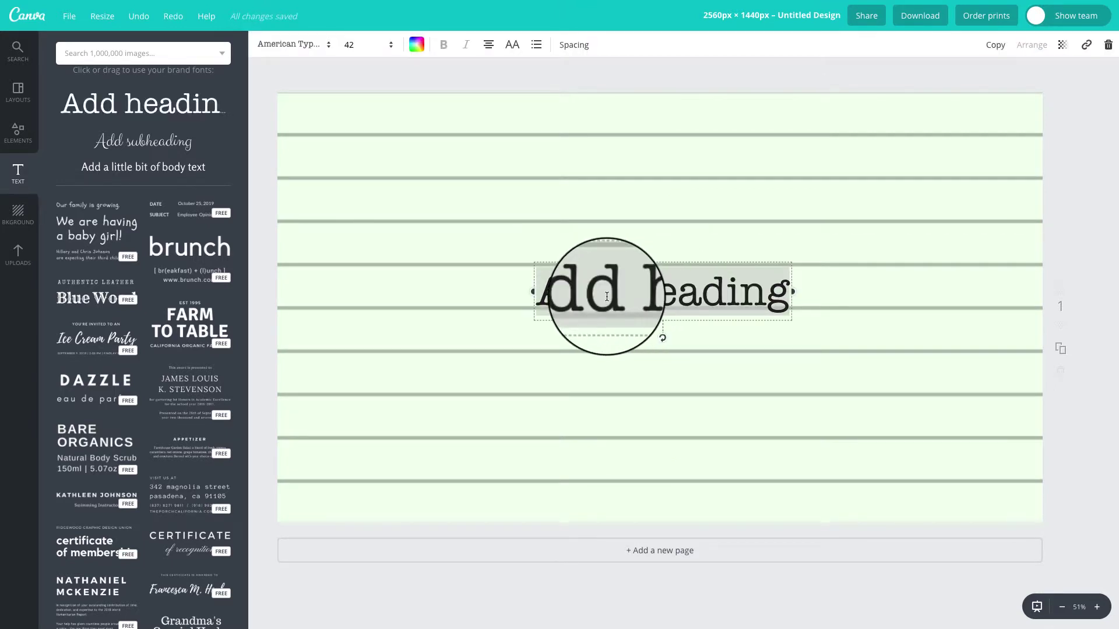
text(f)
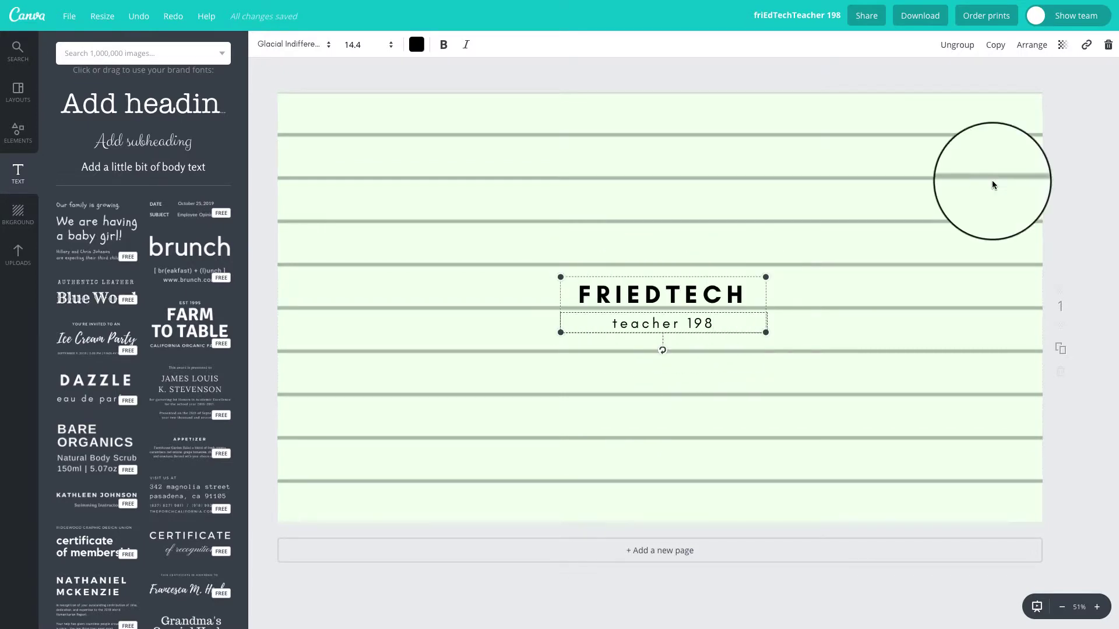
click(1077, 156)
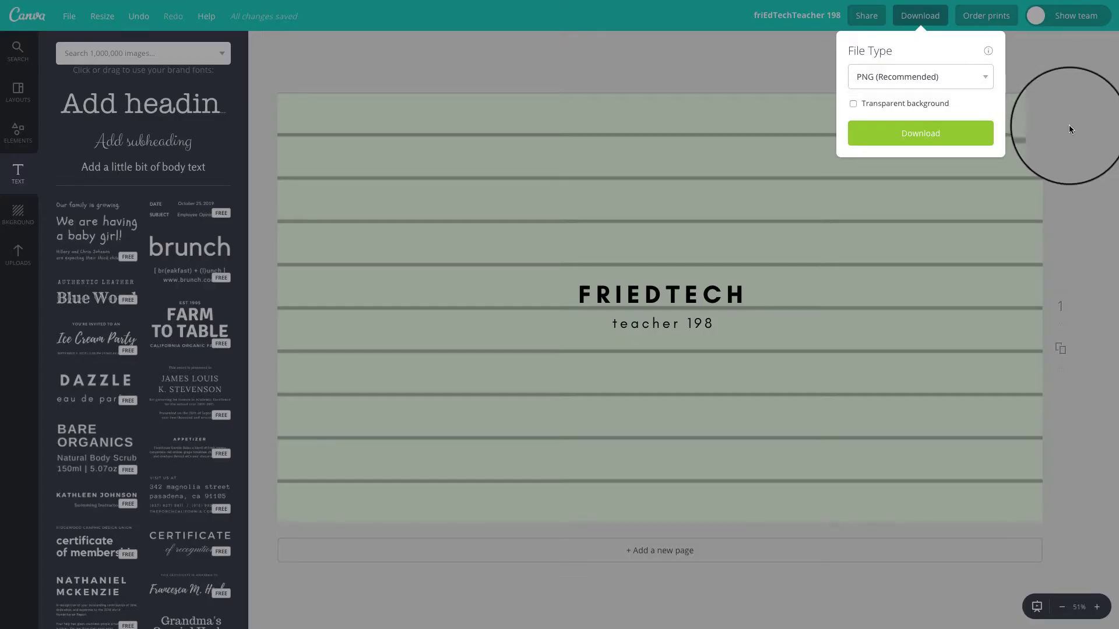
Step: Download the finished banner design as a PNG without a transparent background
click(914, 20)
click(919, 18)
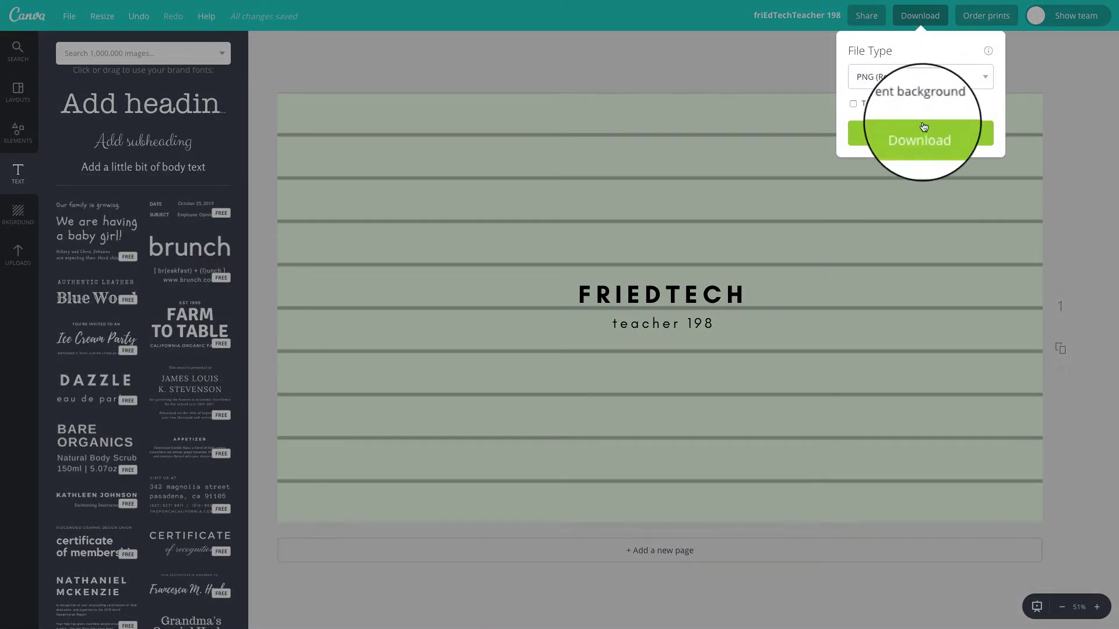
click(922, 133)
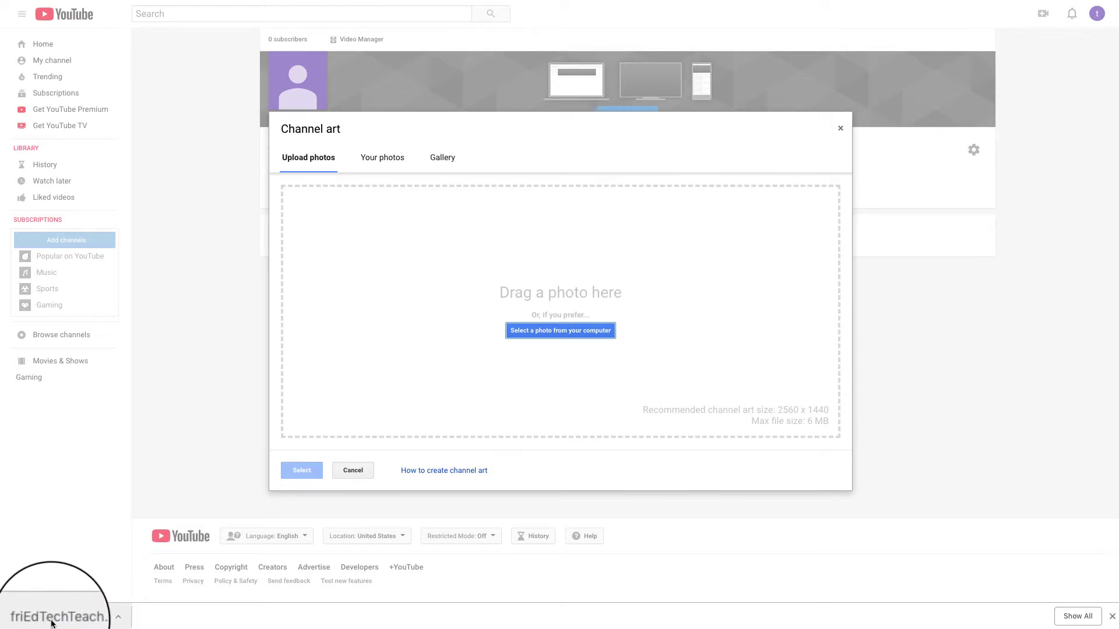
Step: Upload the downloaded banner PNG to YouTube and apply it as channel art with the default crop
drag(51, 622, 527, 327)
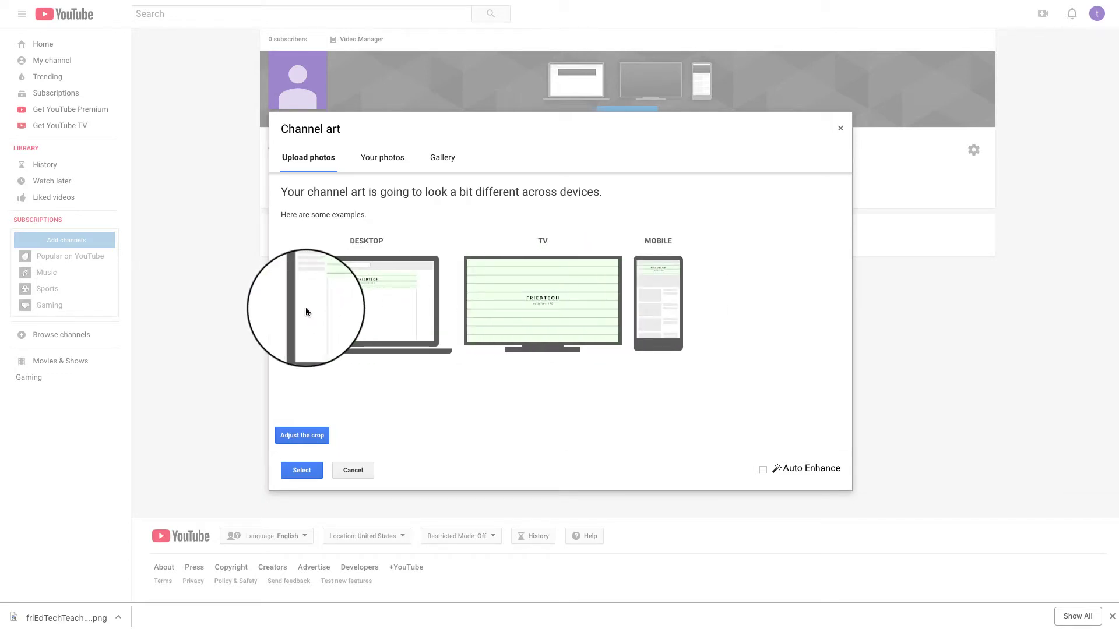
click(305, 473)
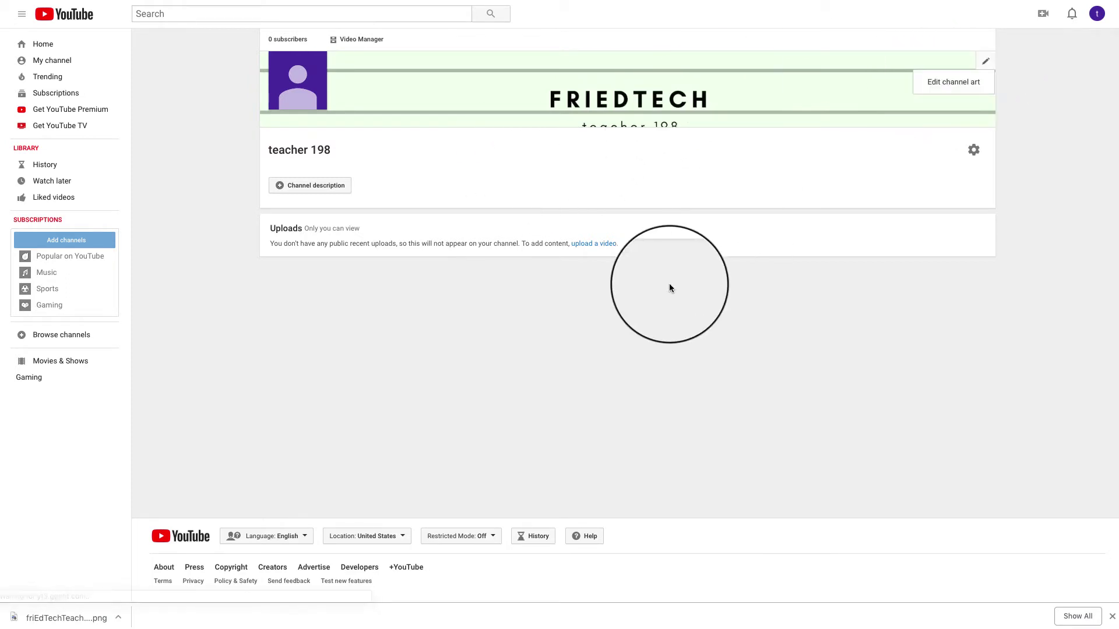
Step: Upload the banner PNG as channel art again, shrink the crop region around the title text, and apply it
click(951, 82)
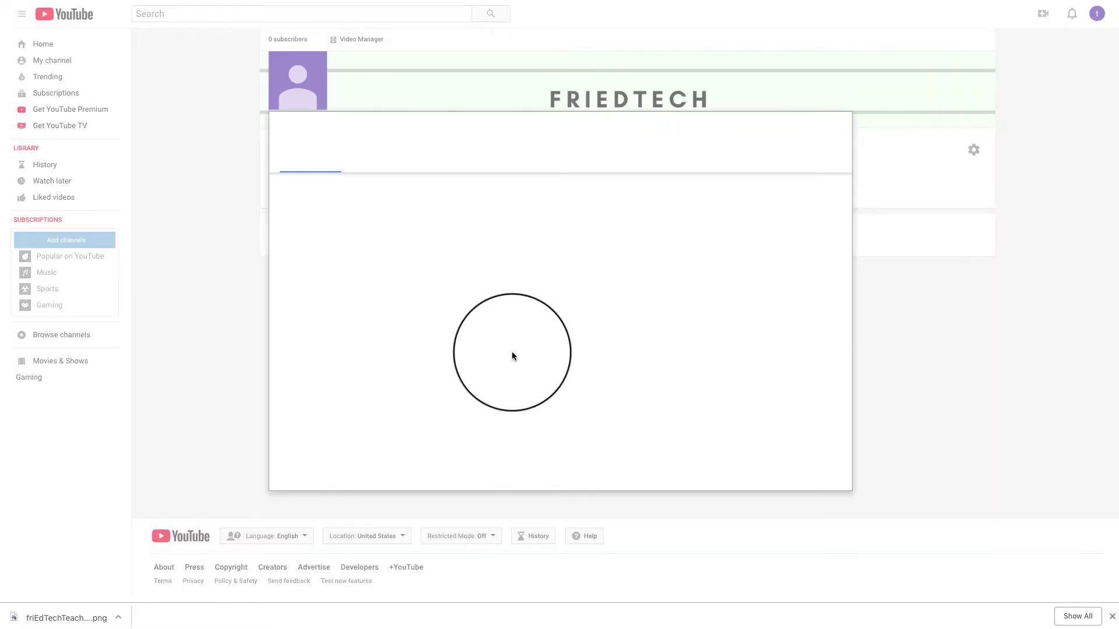
drag(52, 624, 515, 344)
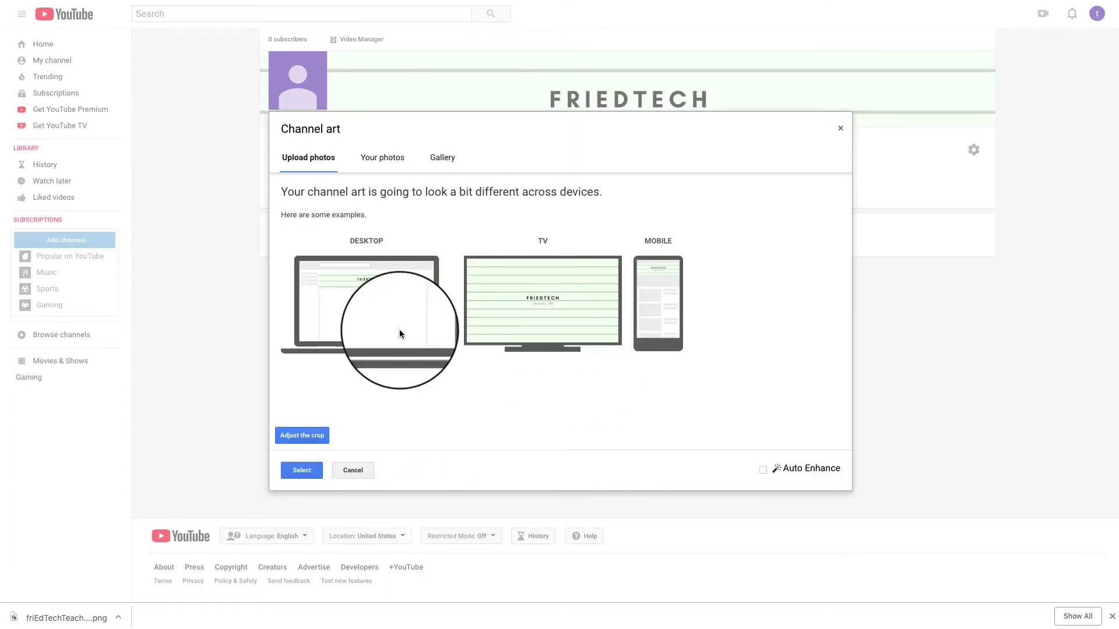
click(303, 435)
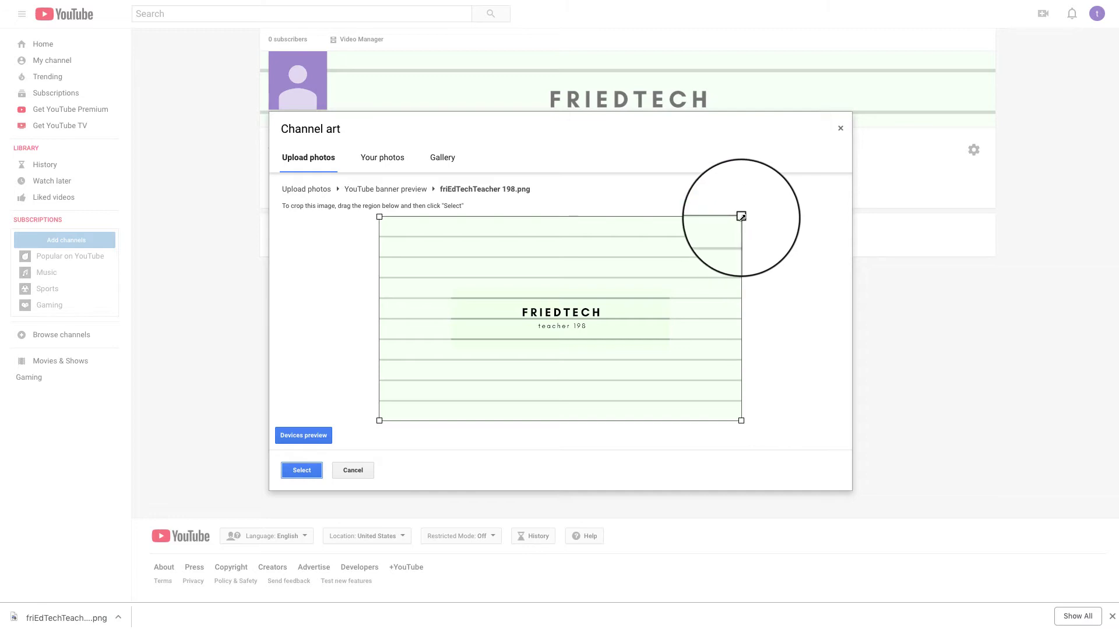
drag(741, 217, 618, 279)
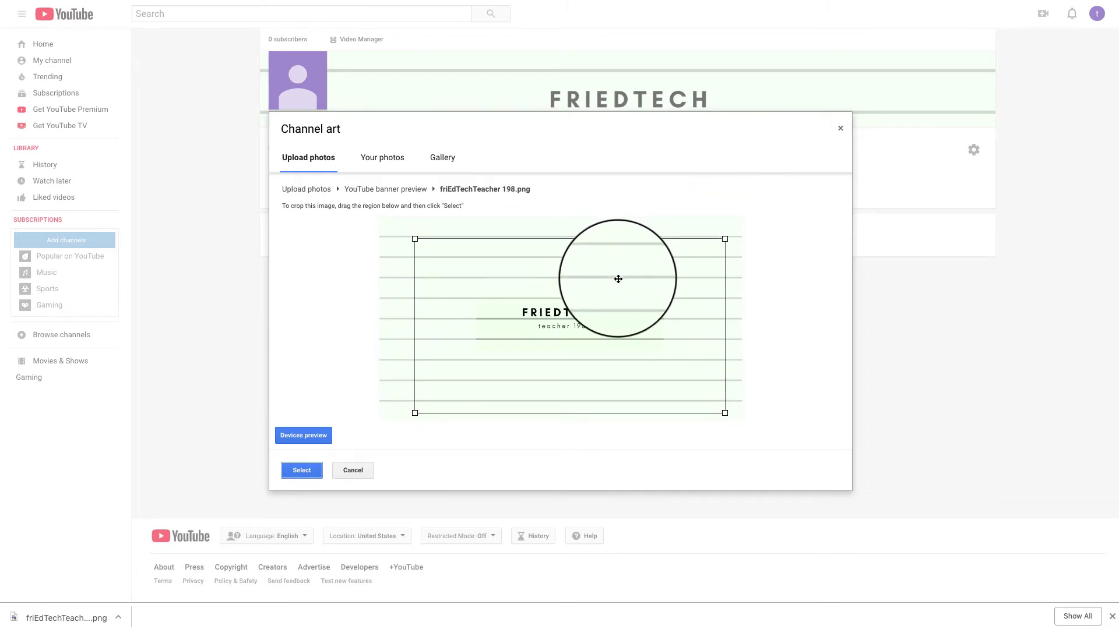
click(300, 469)
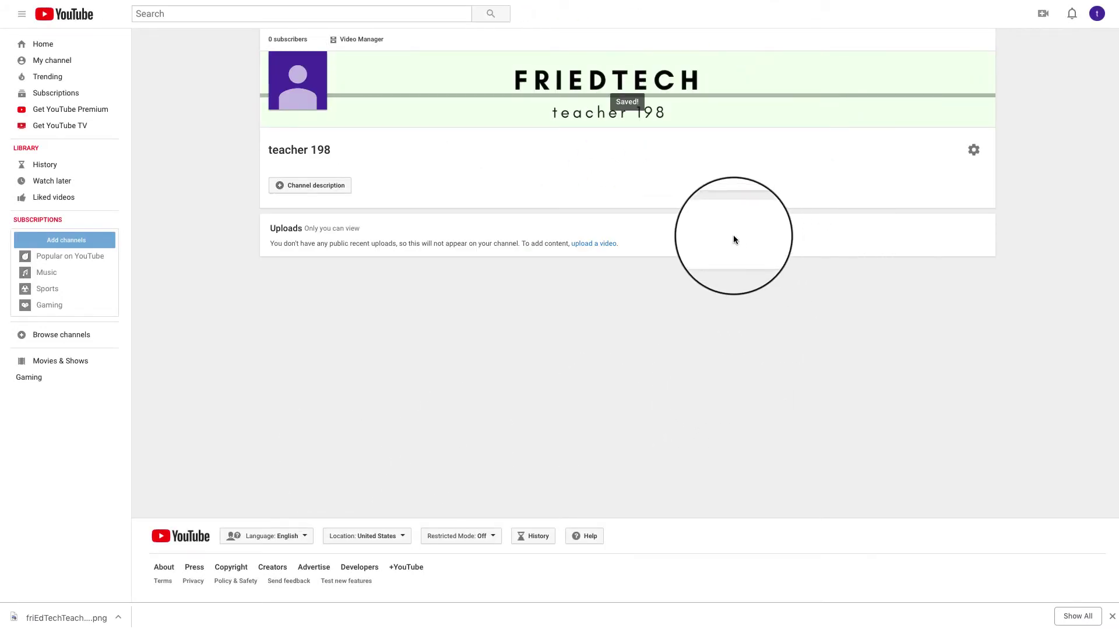
click(302, 184)
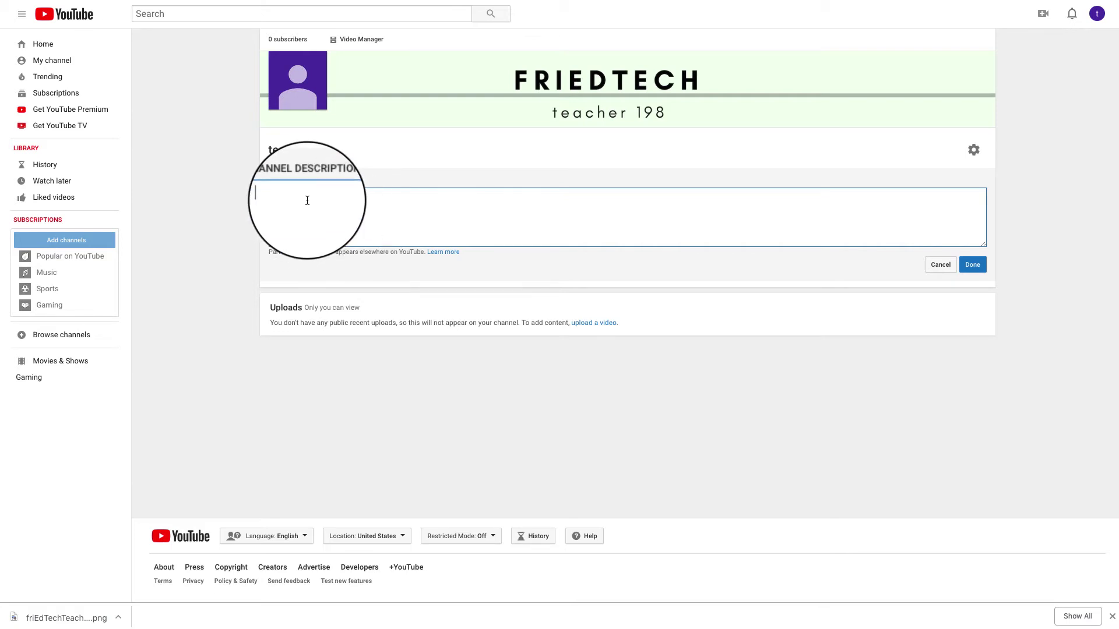
mouse_move(284, 92)
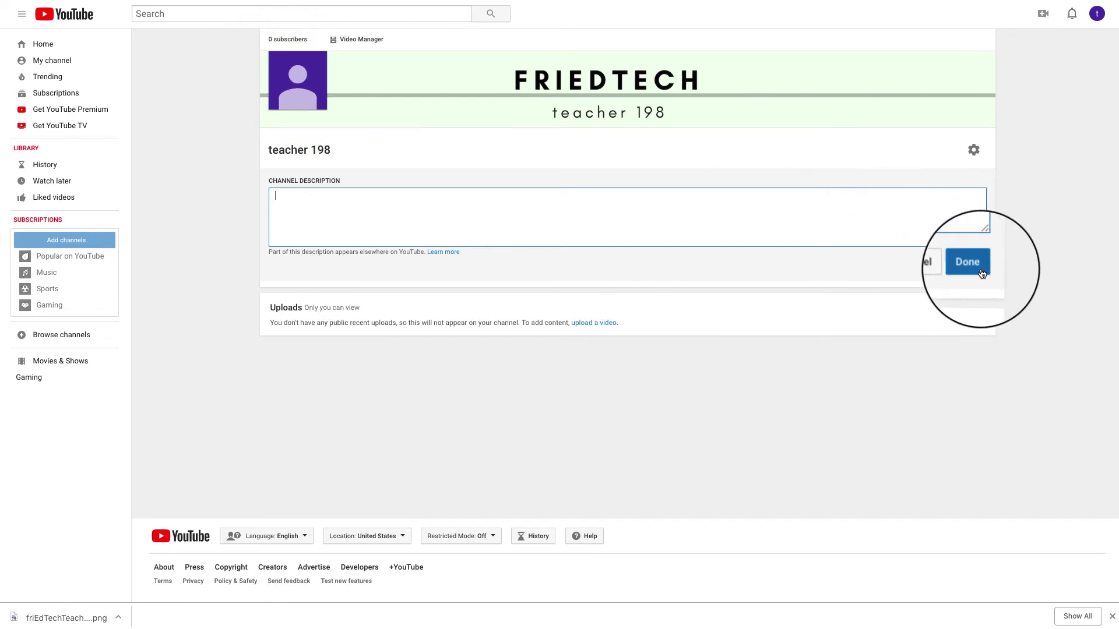
click(1043, 350)
click(224, 256)
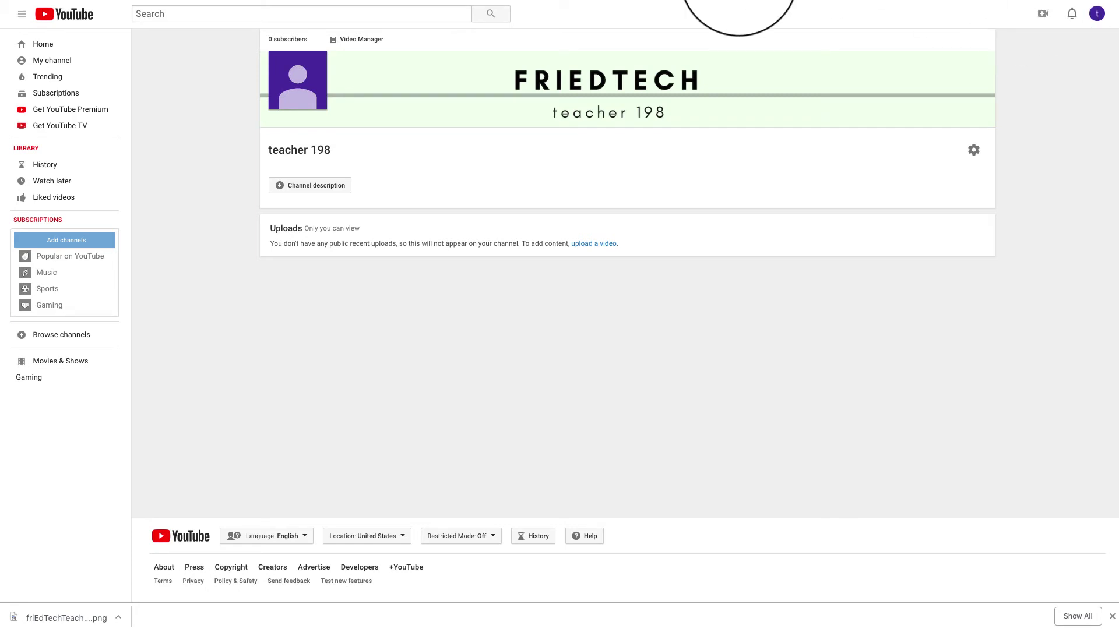
Step: Open YouTube's video upload page and dismiss the browser's downloads bar
click(1044, 19)
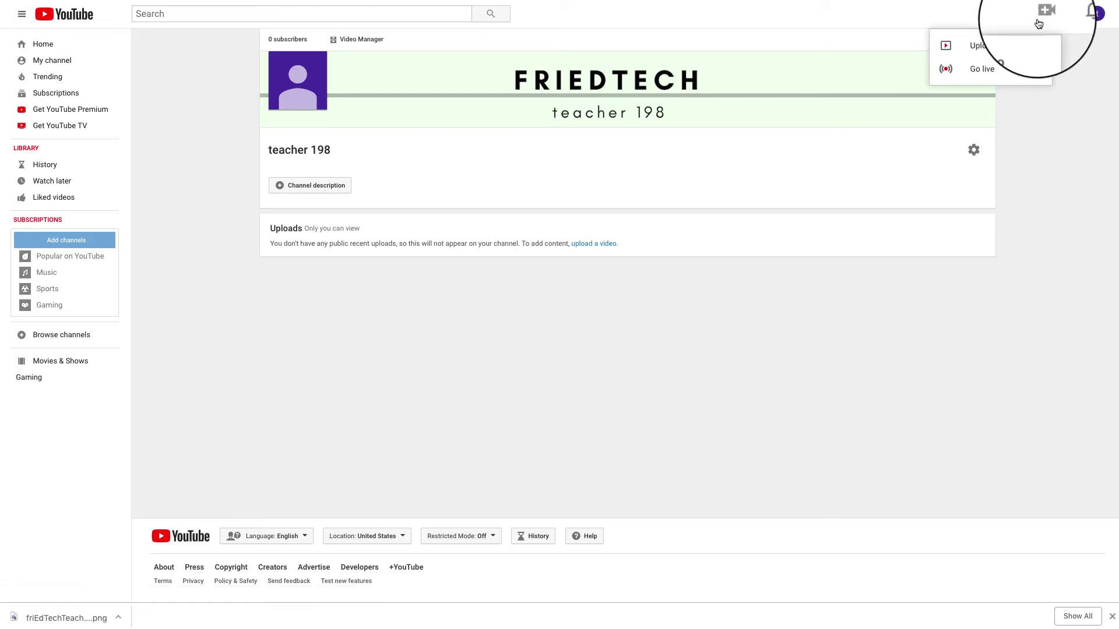
click(985, 49)
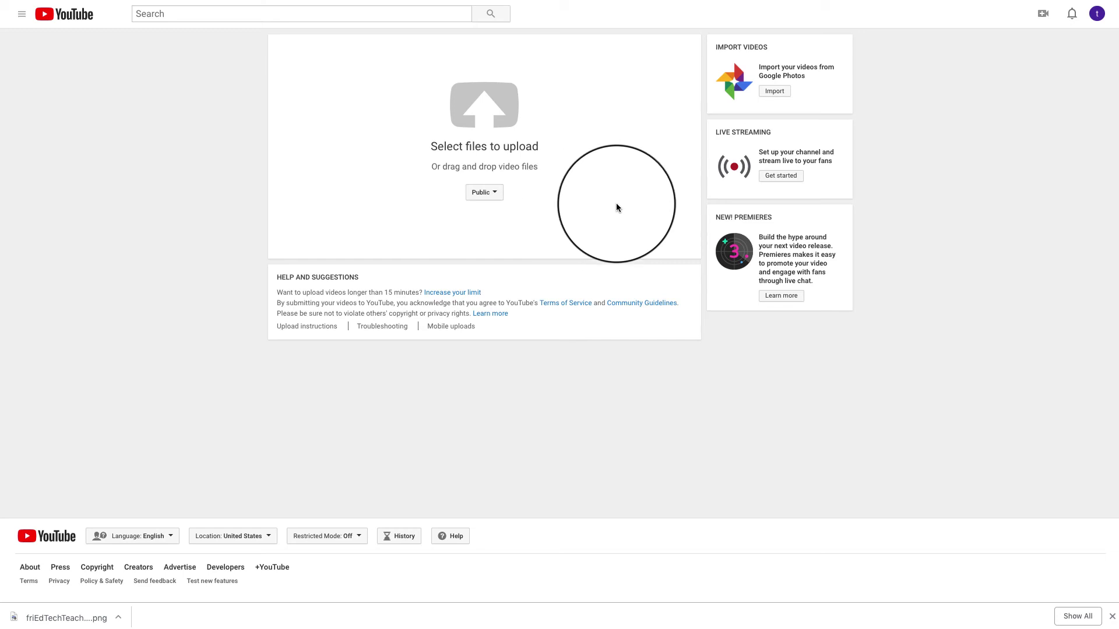
click(1114, 612)
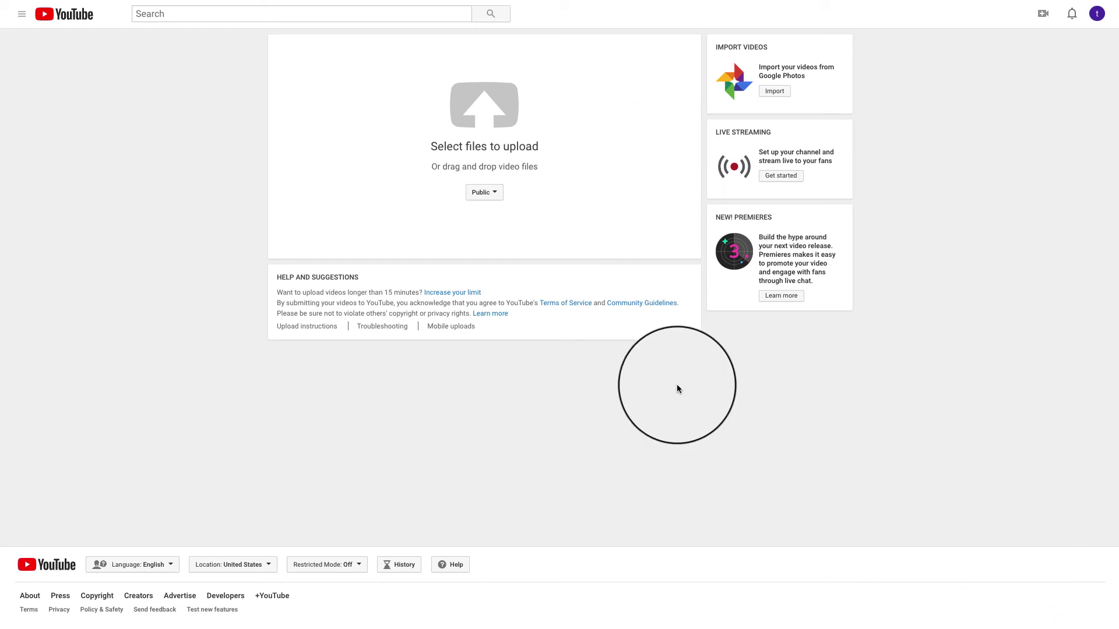